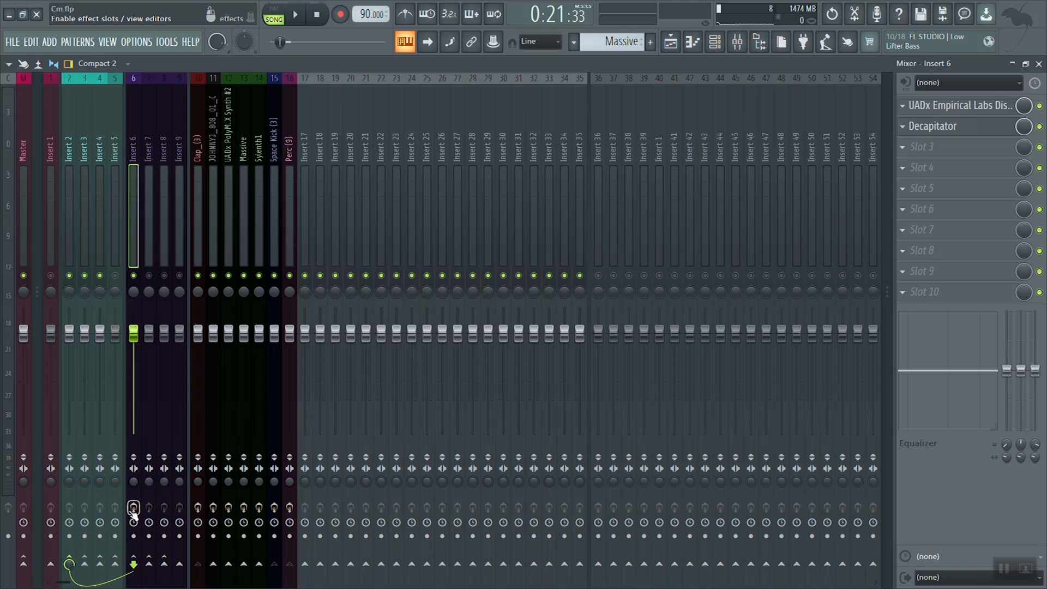
Step: Play the song with Insert 6's effects bypassed, enable its effect slots, and play the same section again to compare
{"action": "key", "text": "space"}
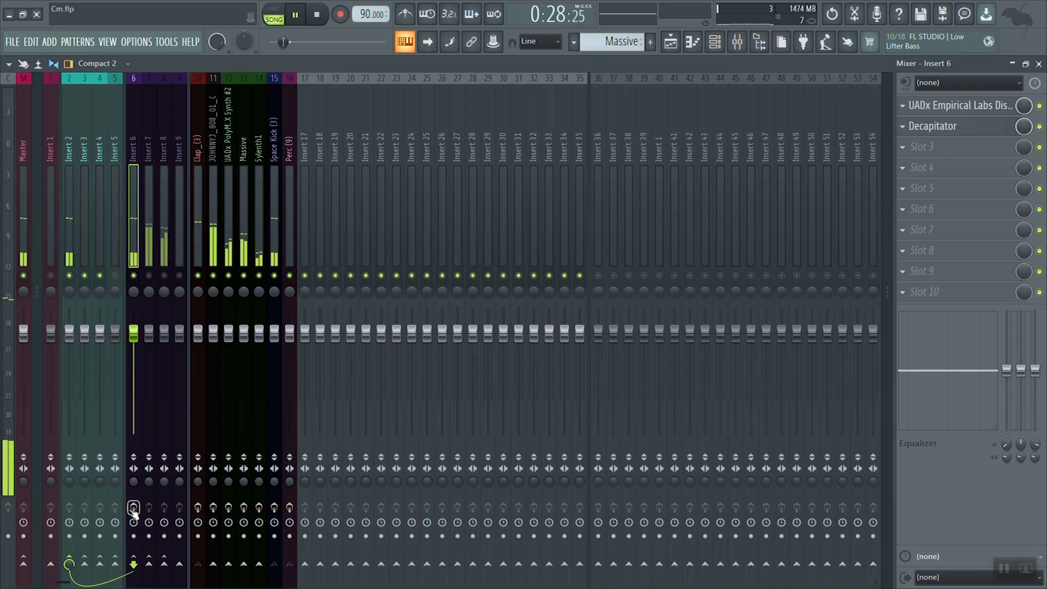
{"action": "key", "text": "space"}
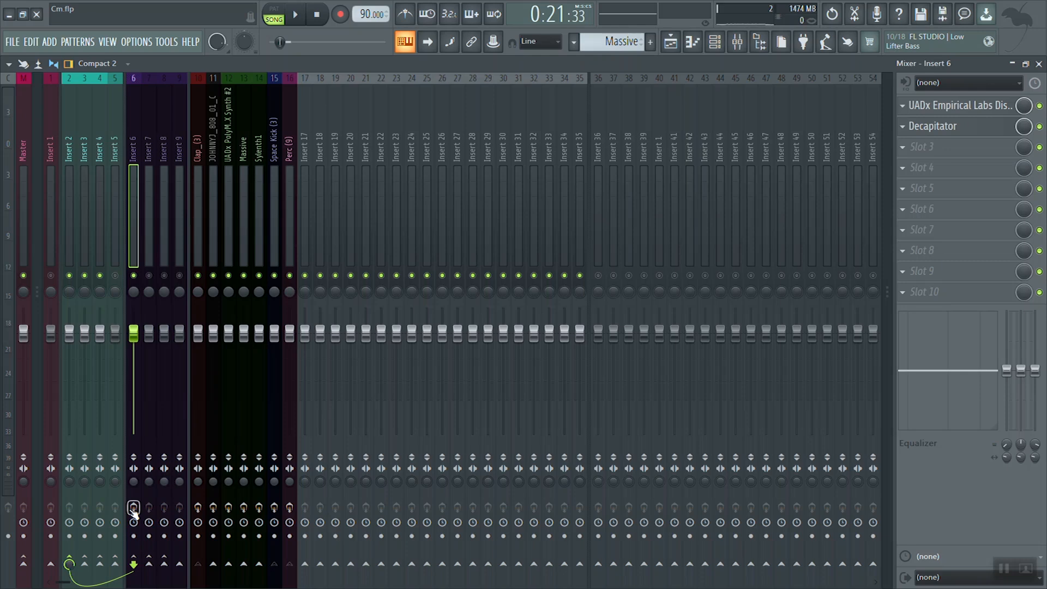
{"action": "left_click", "coordinate": [133, 508]}
{"action": "key", "text": "space"}
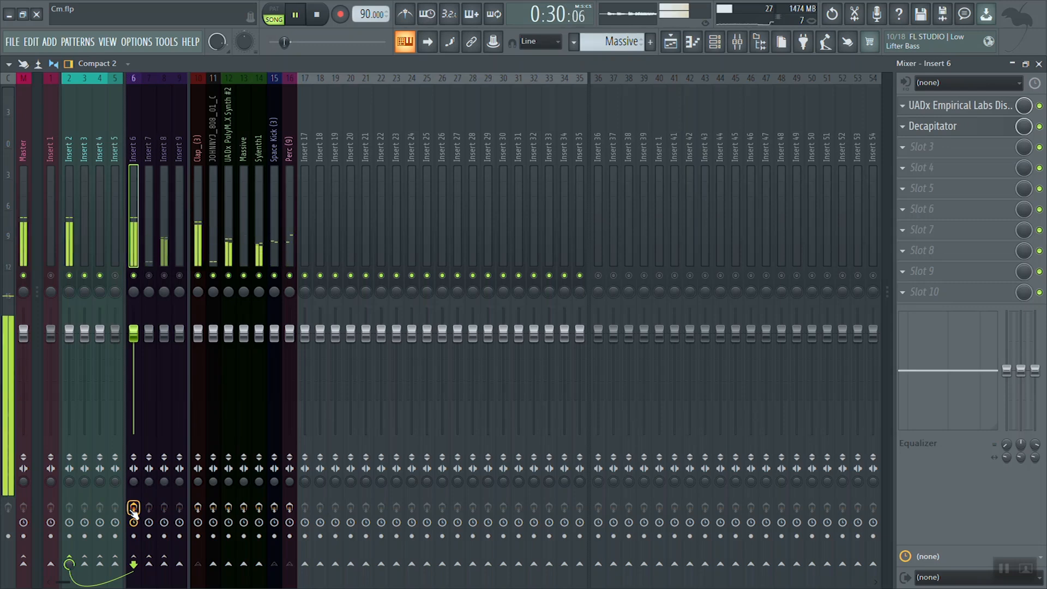
{"action": "key", "text": "space"}
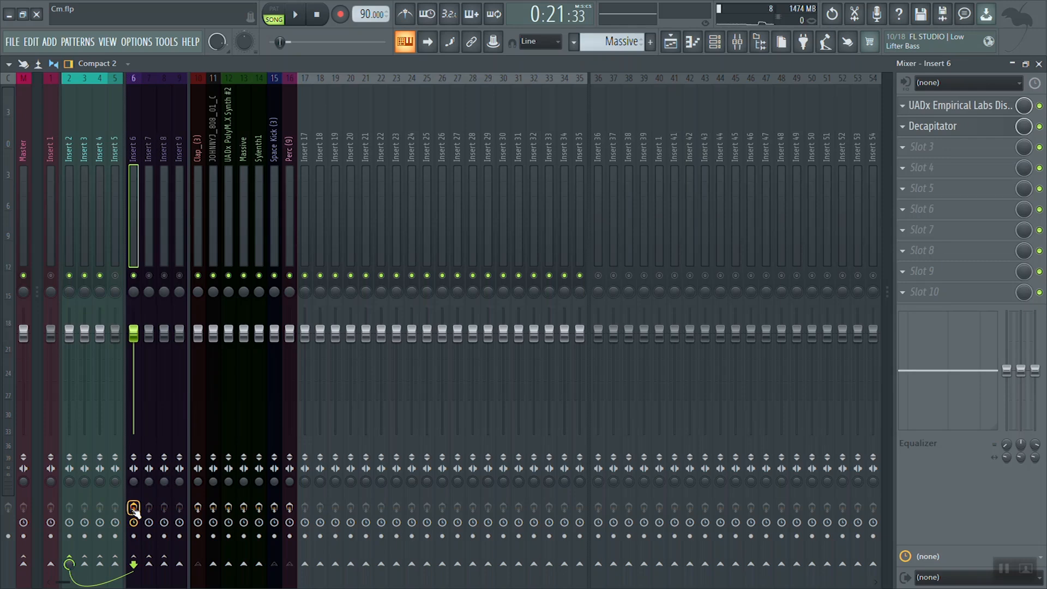
Step: Load the PuigTec EQP1A Stereo equalizer into slot 3 of Insert 6 and move its window clear of the busy mixer tracks
{"action": "left_click", "coordinate": [949, 157]}
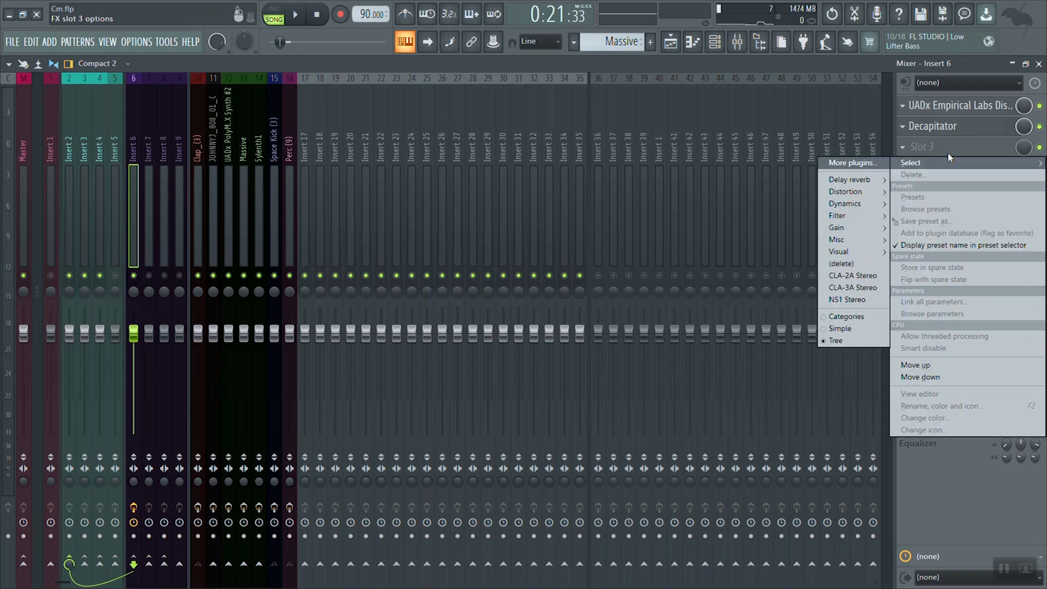
{"action": "mouse_move", "coordinate": [878, 216]}
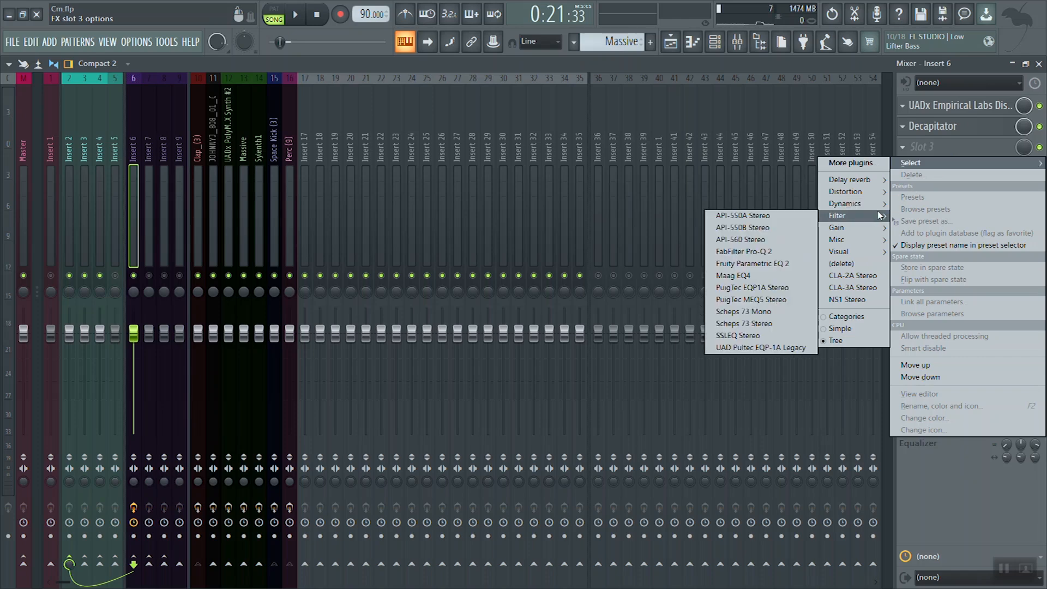
{"action": "left_click", "coordinate": [771, 291]}
{"action": "left_click_drag", "start_coordinate": [334, 117], "coordinate": [731, 187]}
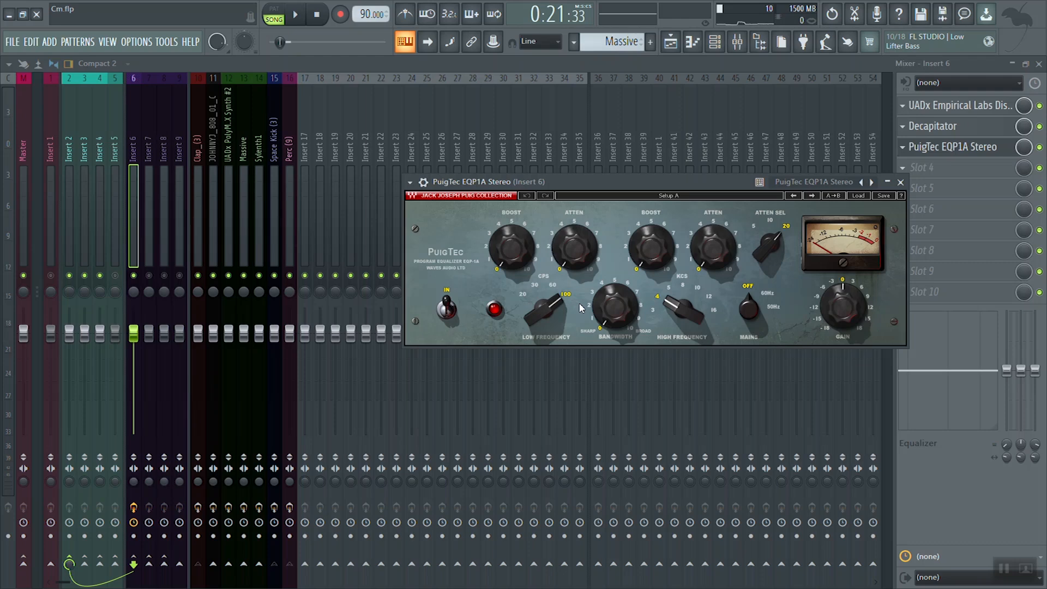
Step: Raise the EQP1A's low-frequency boost to about 3 and set the low frequency to 100 CPS while the song plays
{"action": "mouse_move", "coordinate": [497, 252]}
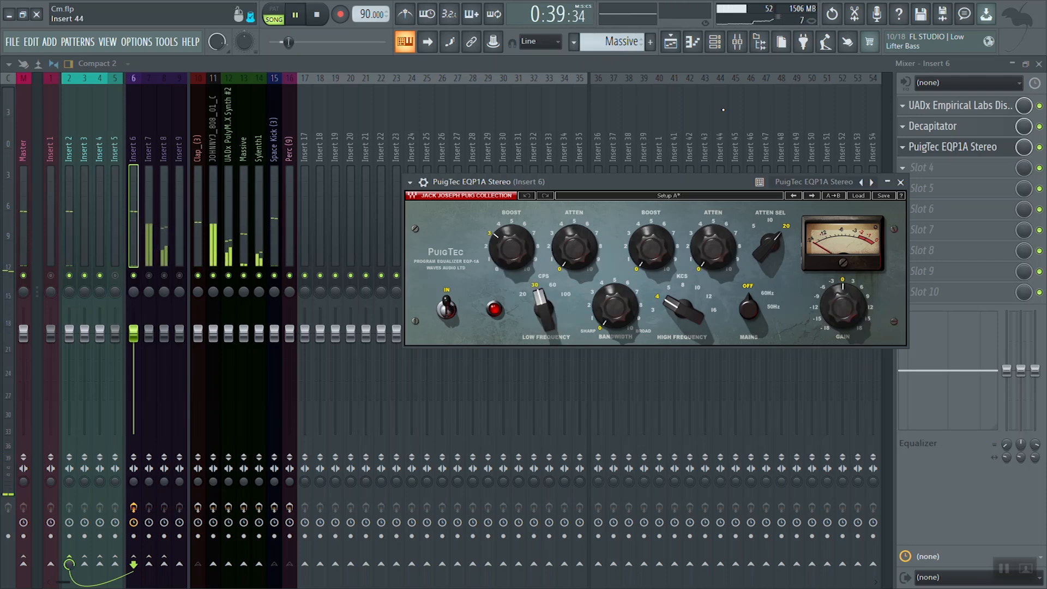
{"action": "key", "text": "Up"}
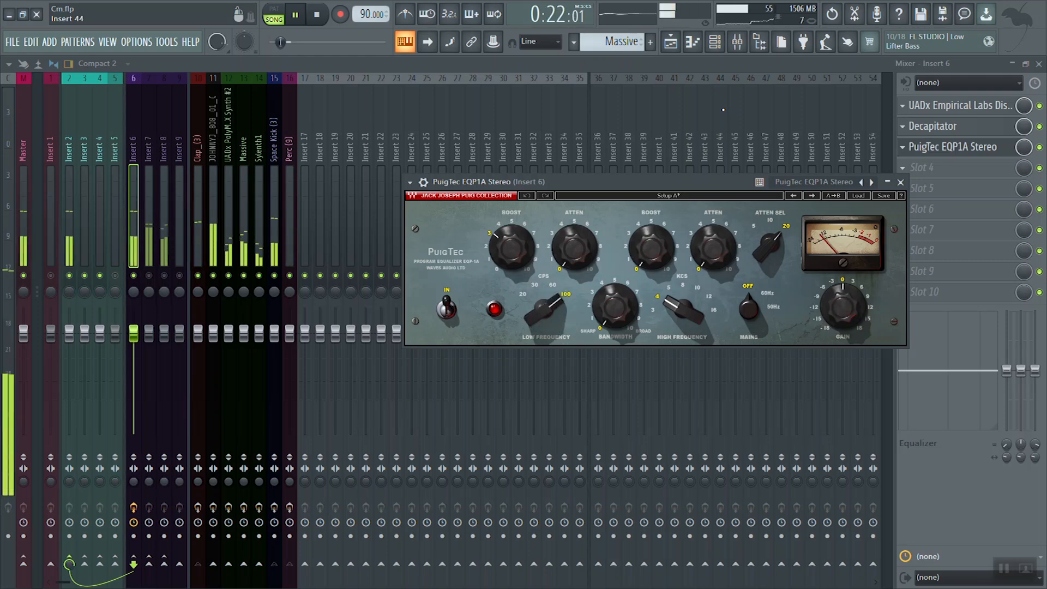
{"action": "key", "text": "space"}
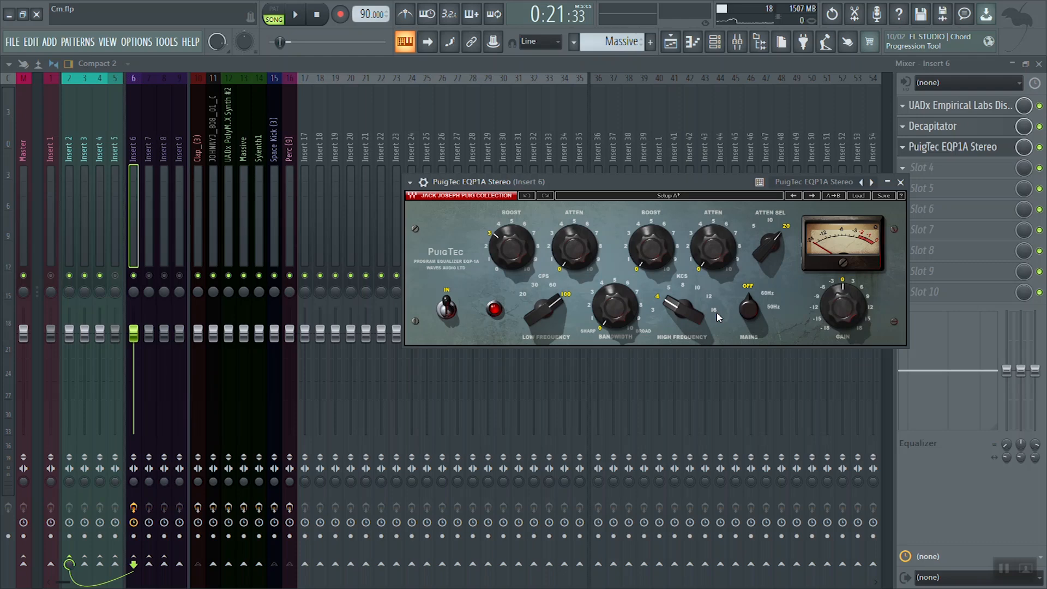
Step: Set the EQP1A's high frequency to 16 KCS and raise the high-frequency boost to about 1 while auditioning the song
{"action": "key", "text": "space"}
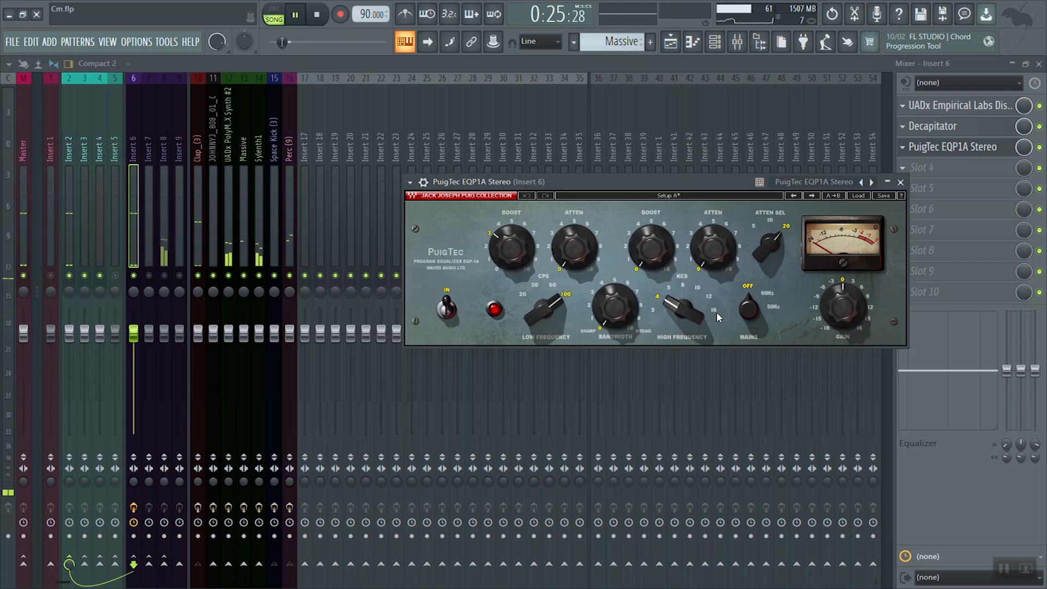
{"action": "key", "text": "space"}
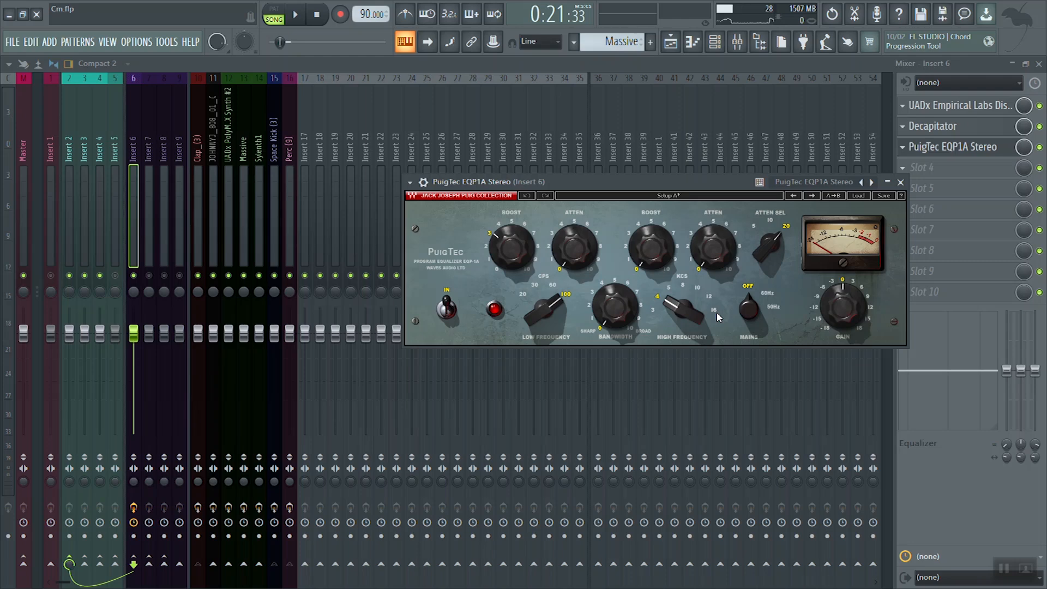
{"action": "key", "text": "space"}
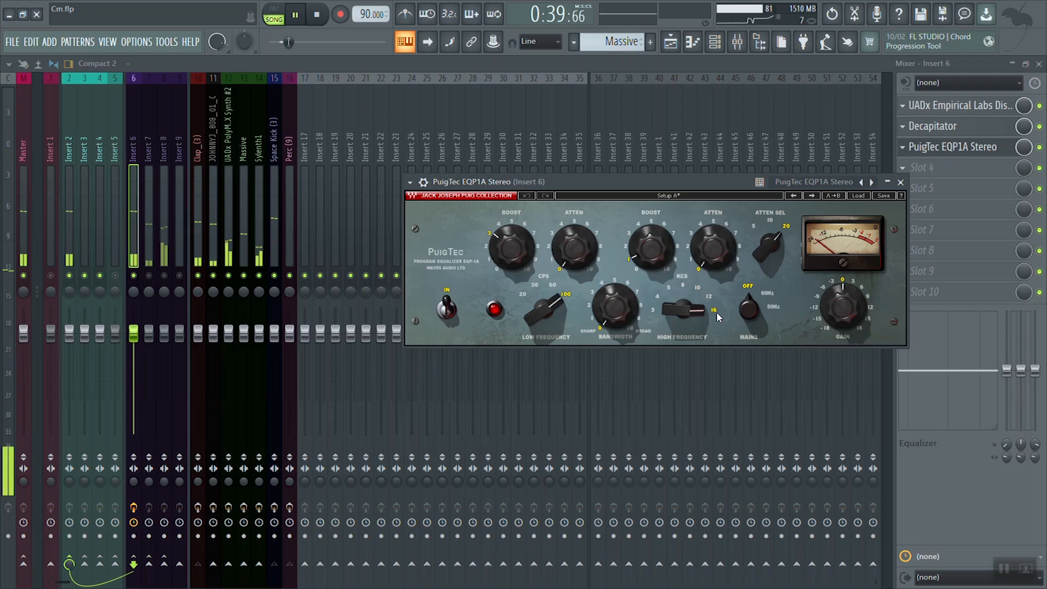
{"action": "key", "text": "space"}
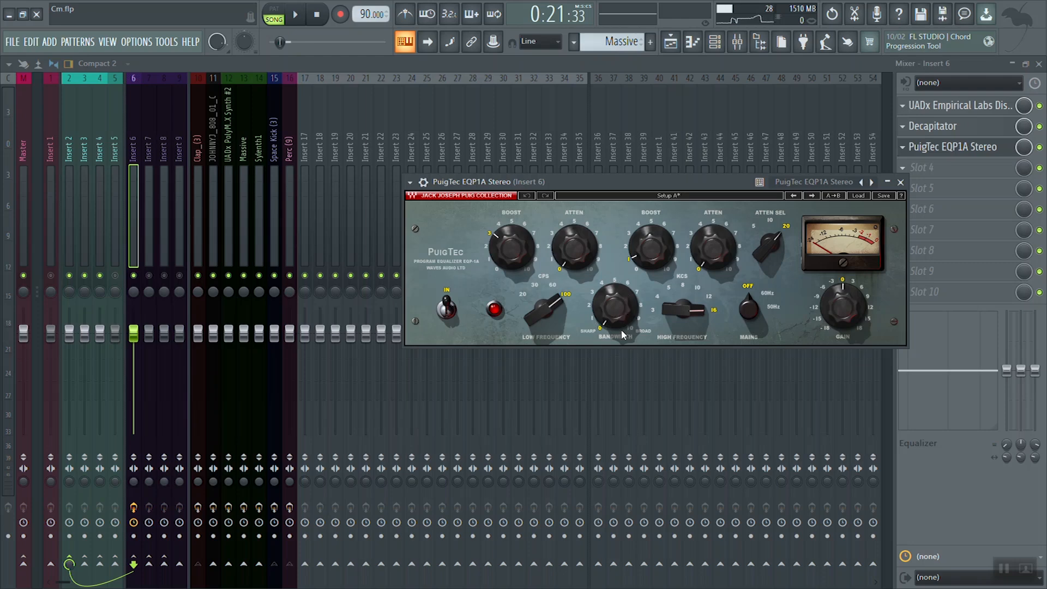
Step: Broaden the EQP1A's bandwidth to about 7 during song playback
{"action": "mouse_move", "coordinate": [623, 319]}
{"action": "key", "text": "space"}
{"action": "scroll", "coordinate": [624, 322], "scroll_direction": "up", "scroll_amount": 13}
{"action": "scroll", "coordinate": [624, 322], "scroll_direction": "up", "scroll_amount": 3}
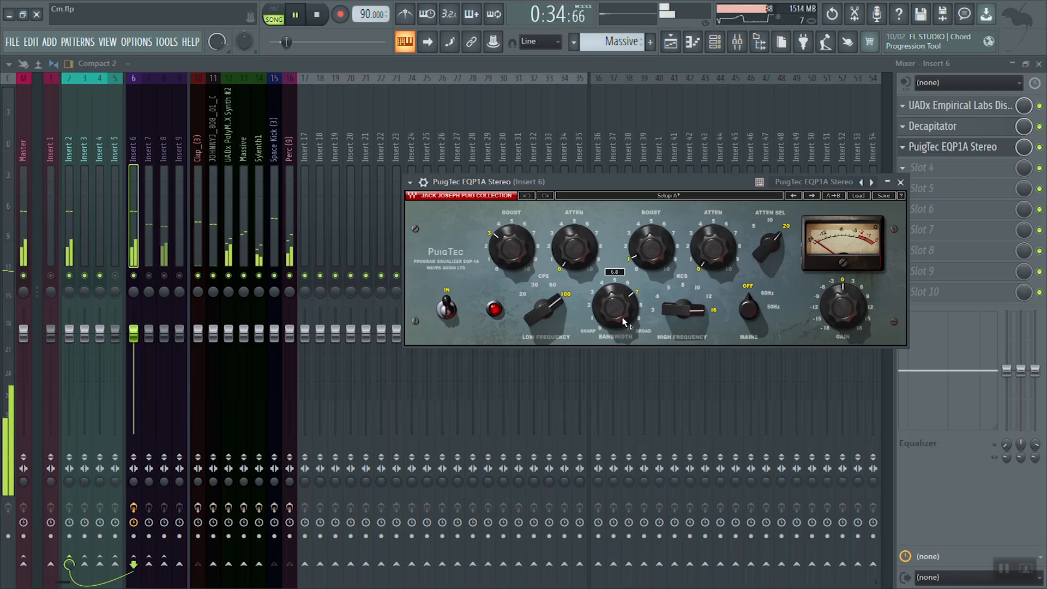
Step: Compare the song with the EQP1A switched out and switched in, leaving the equalizer in and playback stopped
{"action": "key", "text": "space"}
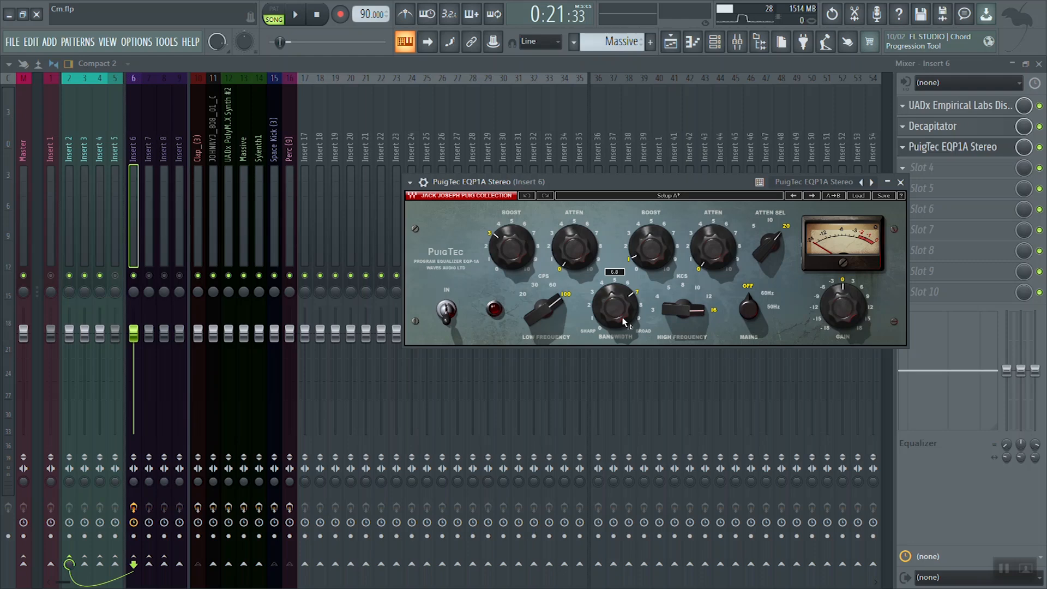
{"action": "key", "text": "space"}
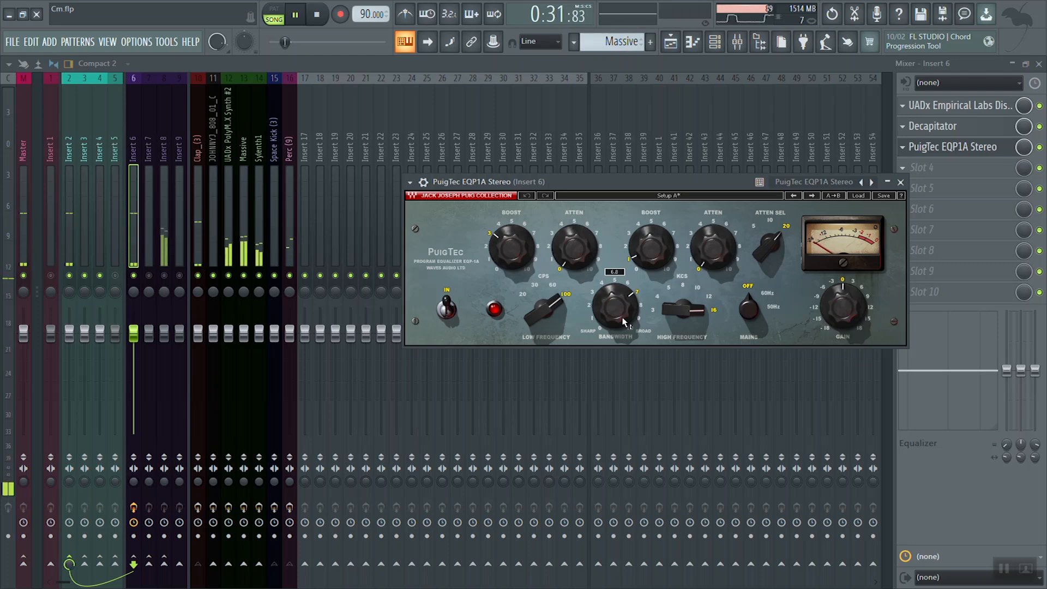
{"action": "key", "text": "space"}
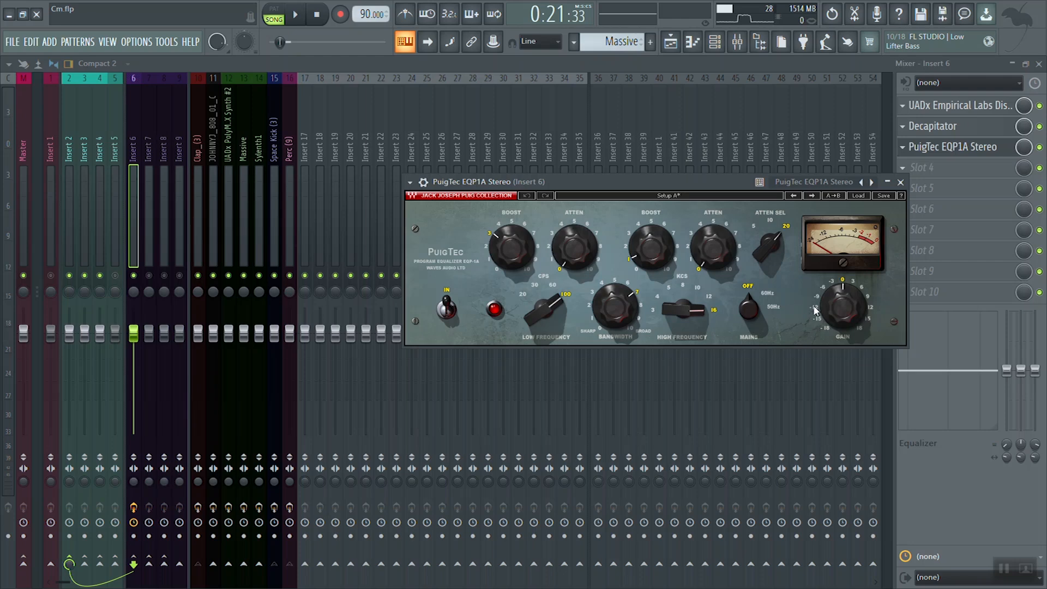
Step: Lower the EQP1A's output gain slightly during playback and show the plugin window's detailed settings
{"action": "mouse_move", "coordinate": [834, 307]}
{"action": "key", "text": "space"}
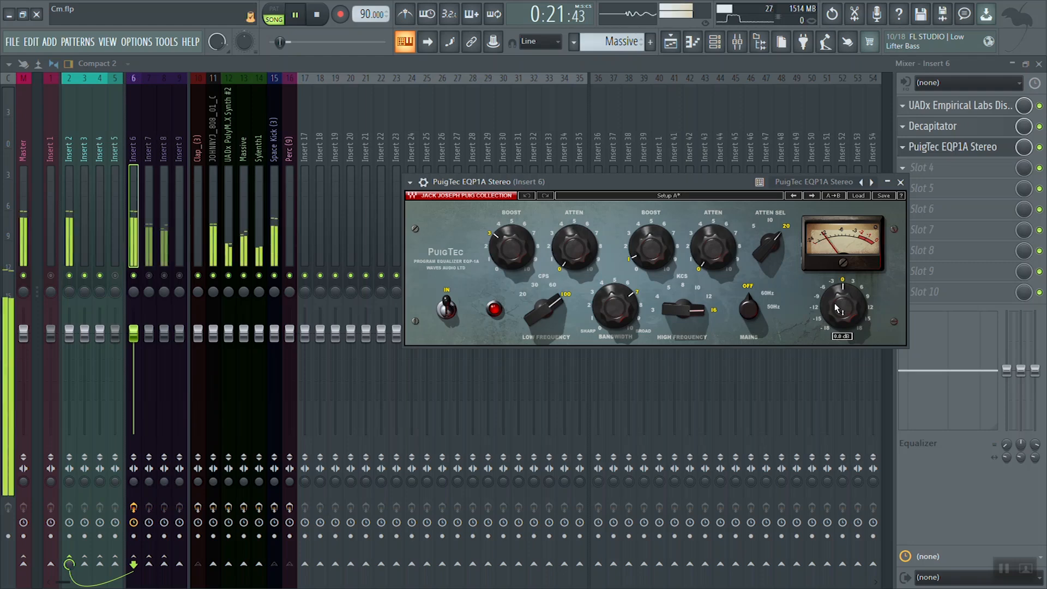
{"action": "left_click", "coordinate": [423, 182]}
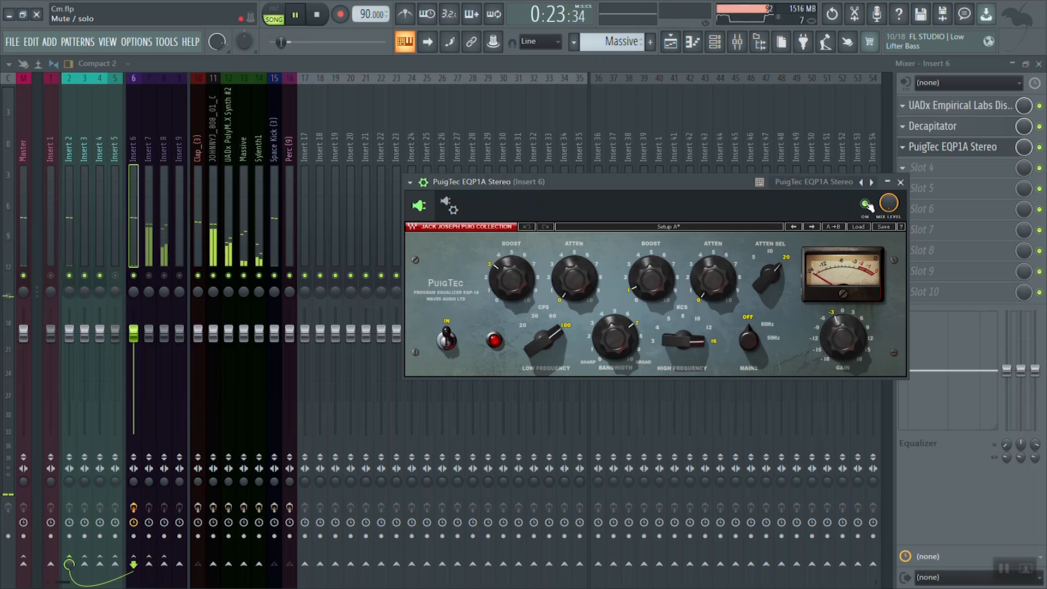
{"action": "key", "text": "space"}
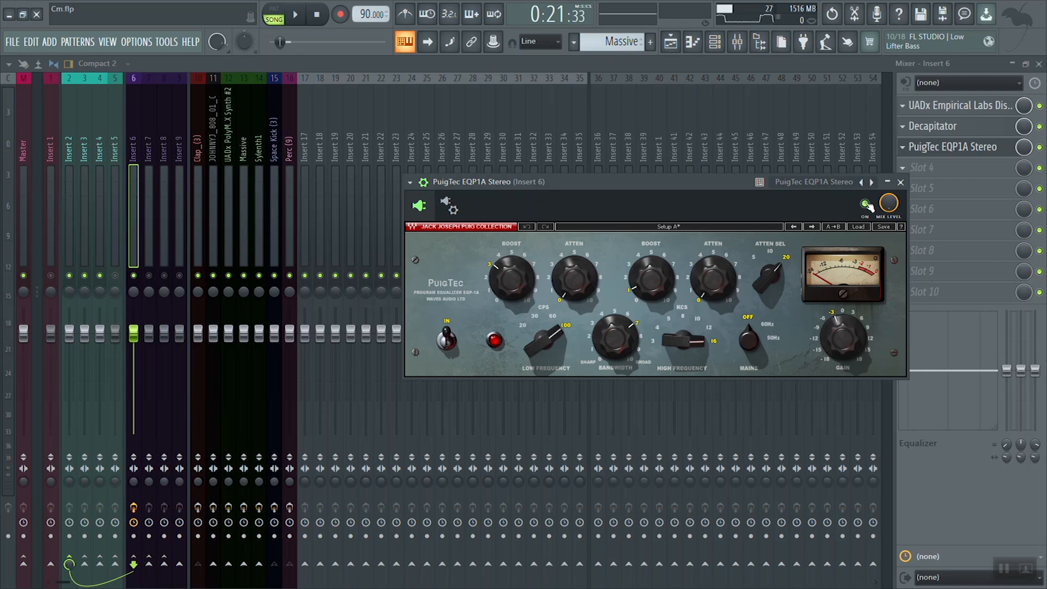
Step: Compare playback with the EQP1A disabled and enabled, leave it enabled, and close its window
{"action": "left_click", "coordinate": [867, 206]}
{"action": "key", "text": "space"}
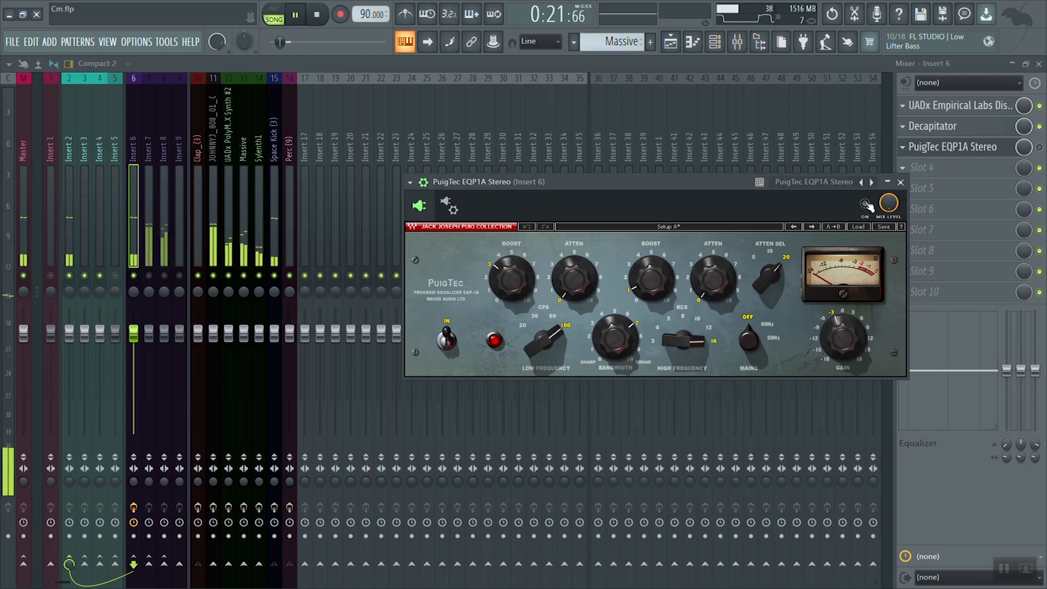
{"action": "key", "text": "space"}
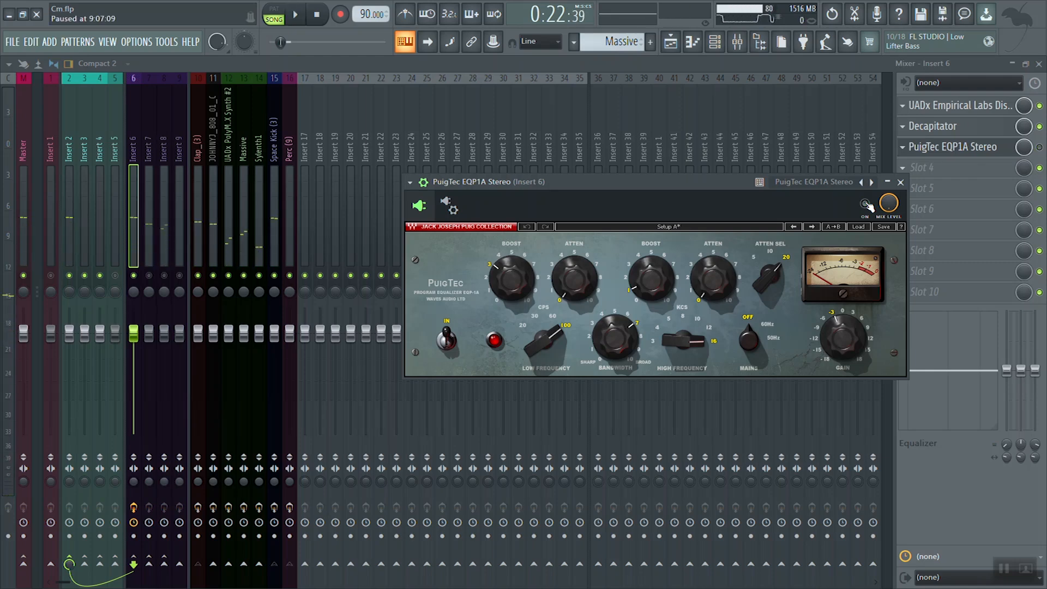
{"action": "key", "text": "space"}
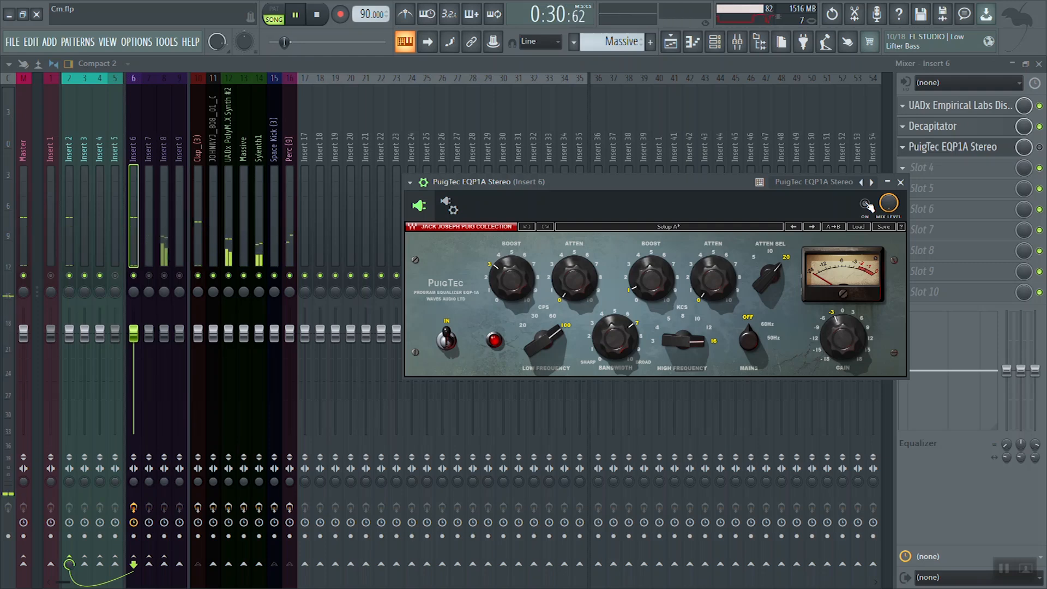
{"action": "key", "text": "space"}
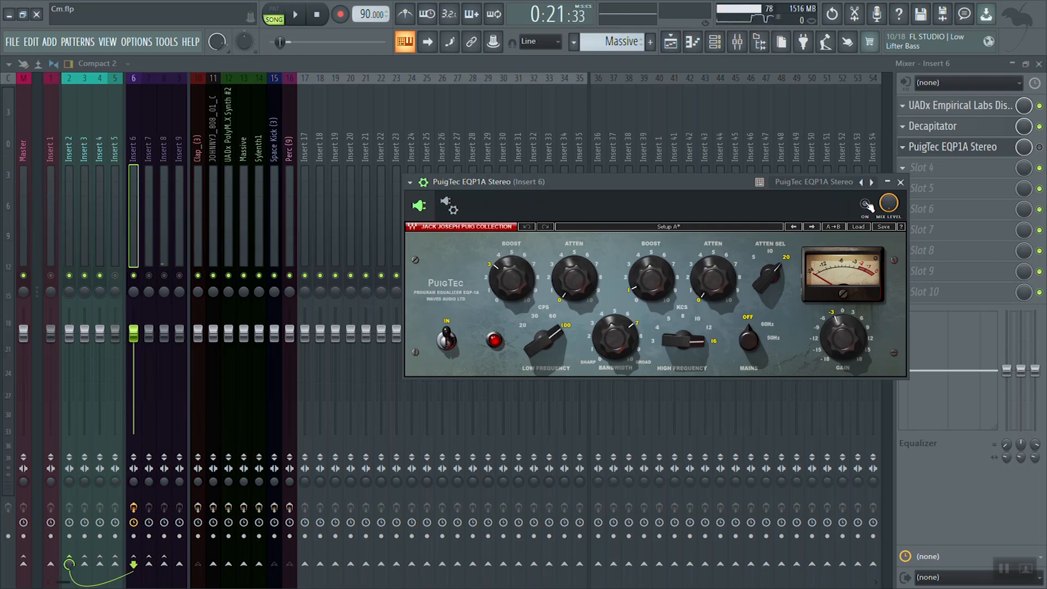
{"action": "key", "text": "space"}
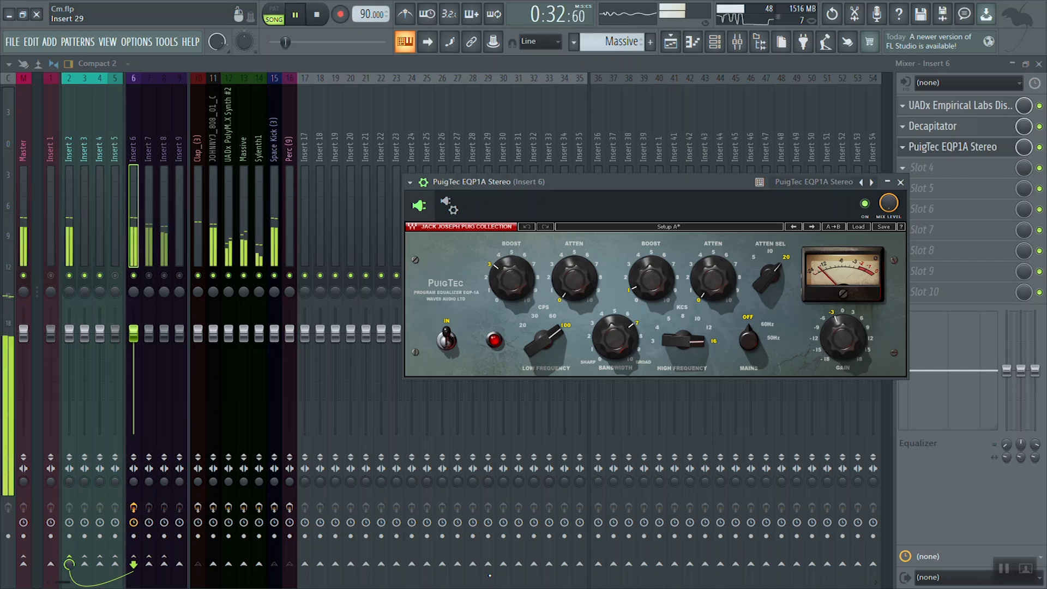
{"action": "key", "text": "space"}
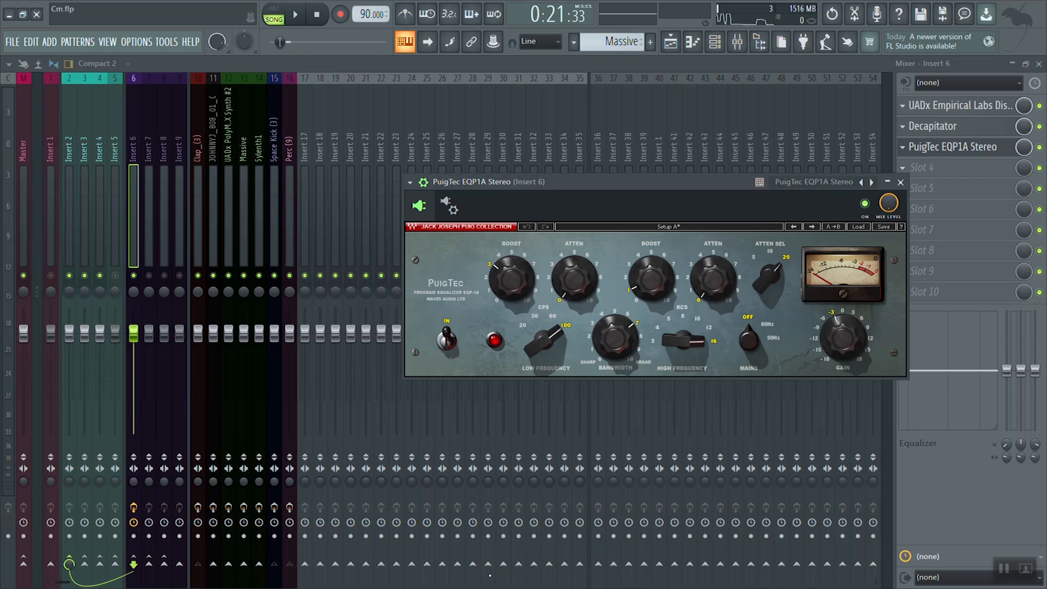
{"action": "left_click", "coordinate": [900, 182]}
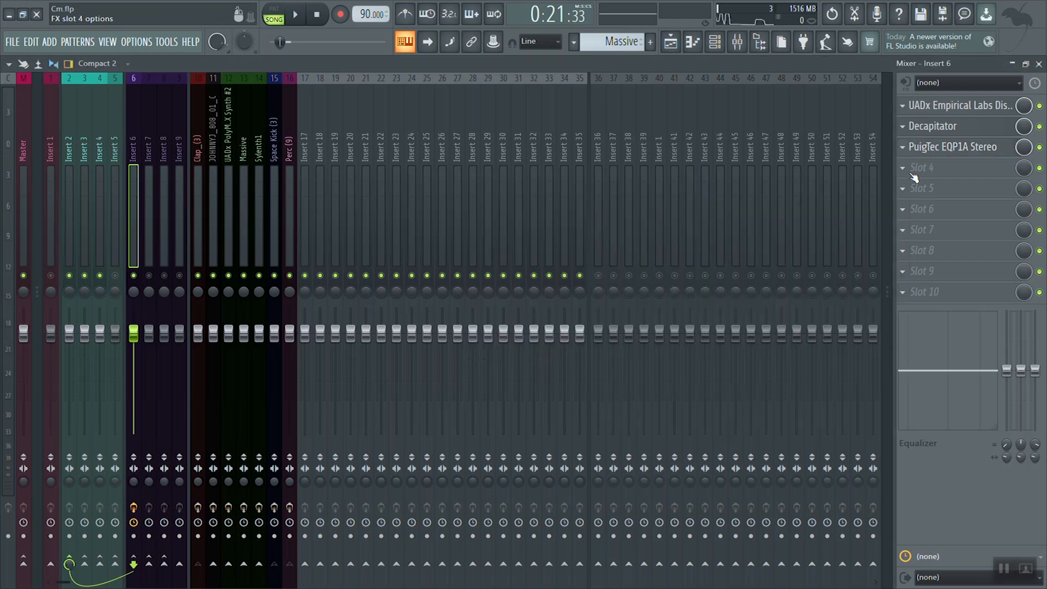
Step: Load the PuigTec MEQ5 Stereo midrange equalizer into slot 4 of Insert 6
{"action": "left_click", "coordinate": [920, 173]}
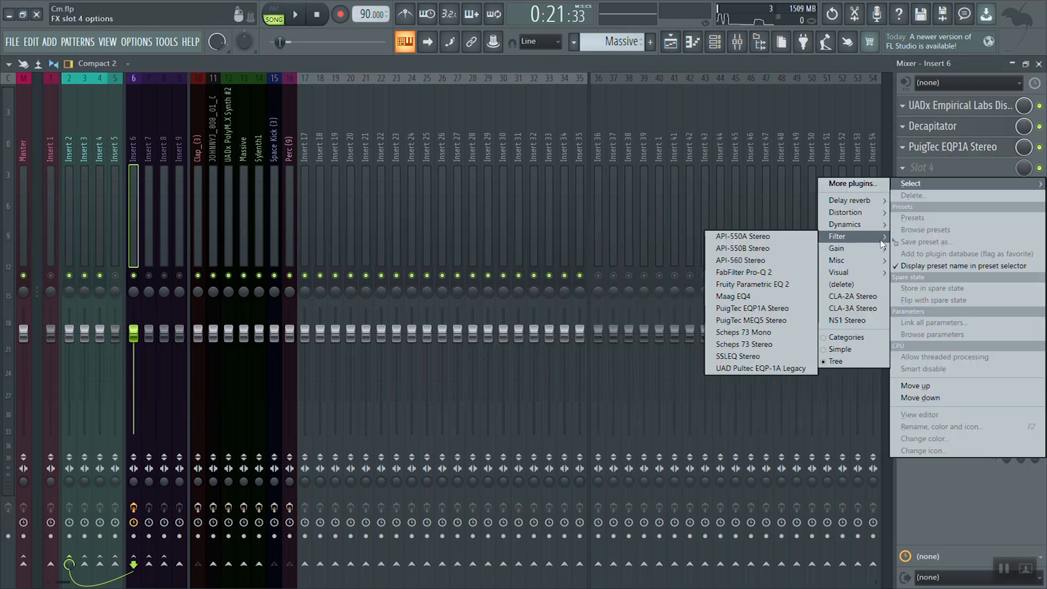
{"action": "mouse_move", "coordinate": [838, 261]}
{"action": "mouse_move", "coordinate": [845, 236]}
{"action": "left_click", "coordinate": [779, 321]}
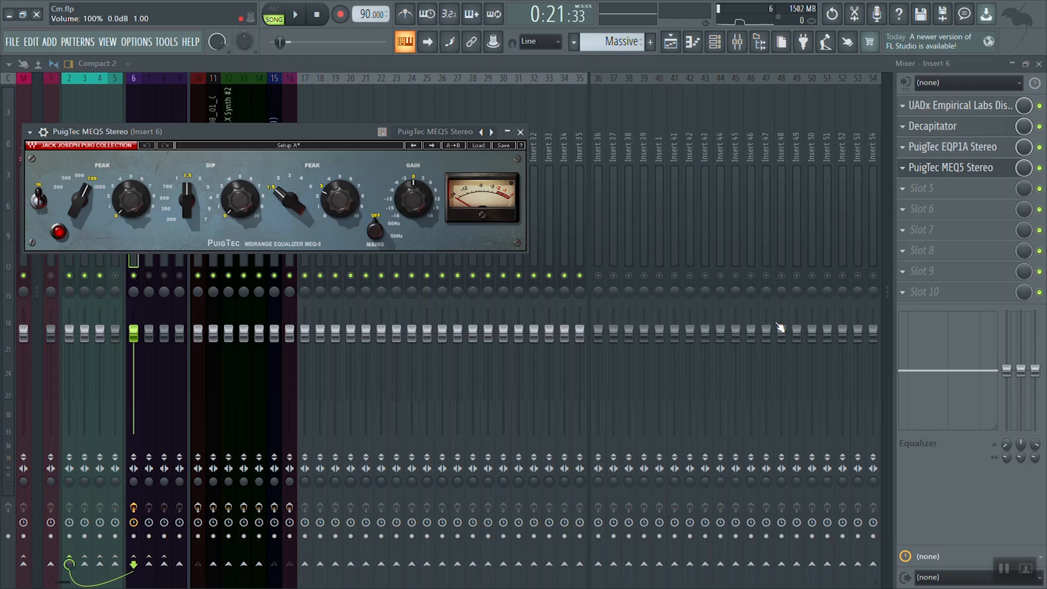
Step: Raise the MEQ5's low peak boost at 700 to about 1 while the song plays
{"action": "key", "text": "space"}
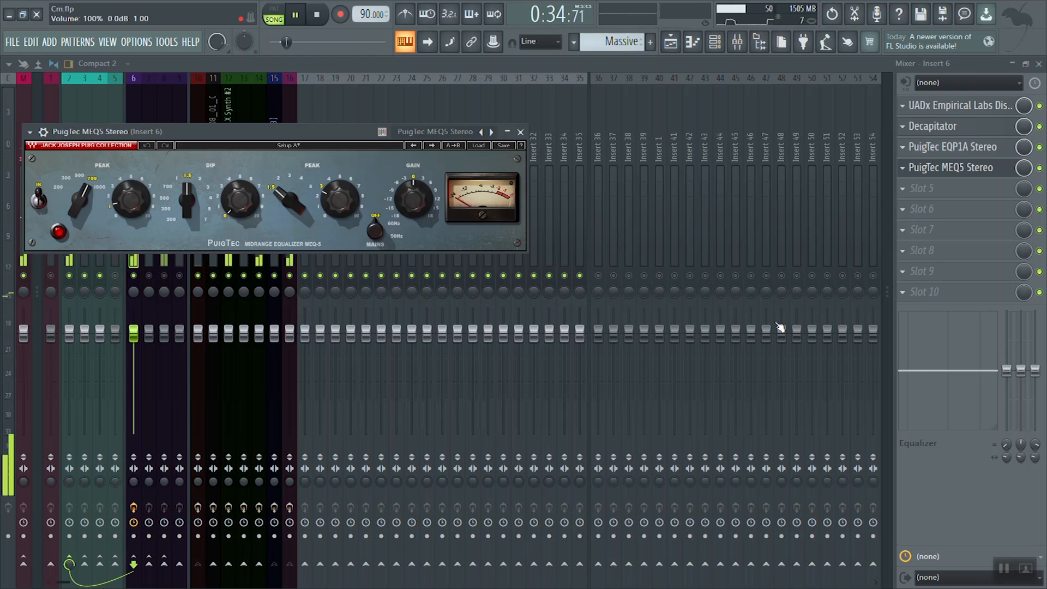
{"action": "key", "text": "space"}
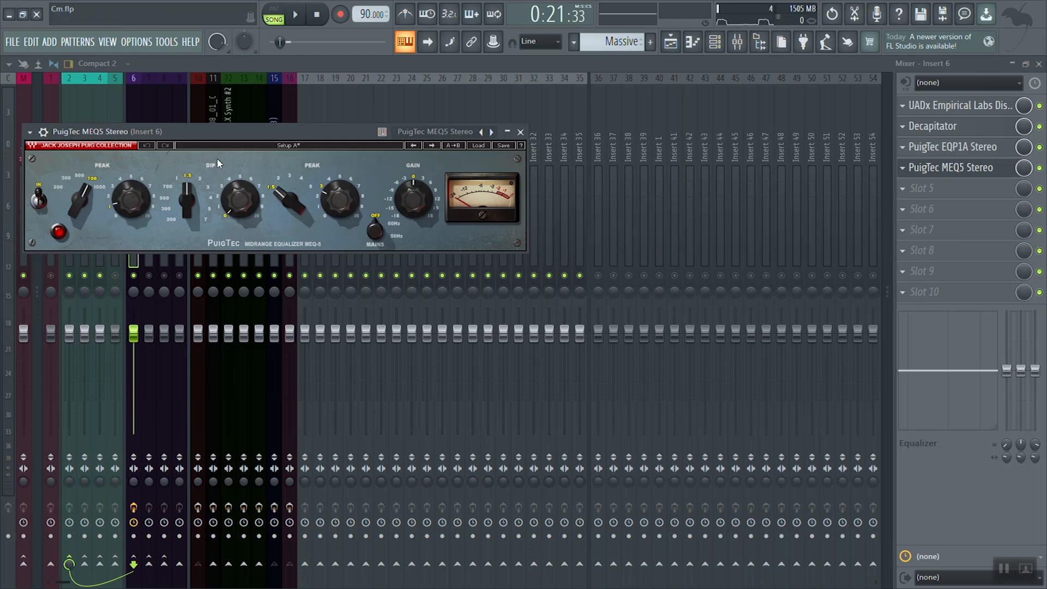
Step: Set the MEQ5's high peak frequency to 3, reduce its boost to about 2, and play the song
{"action": "left_click", "coordinate": [293, 174]}
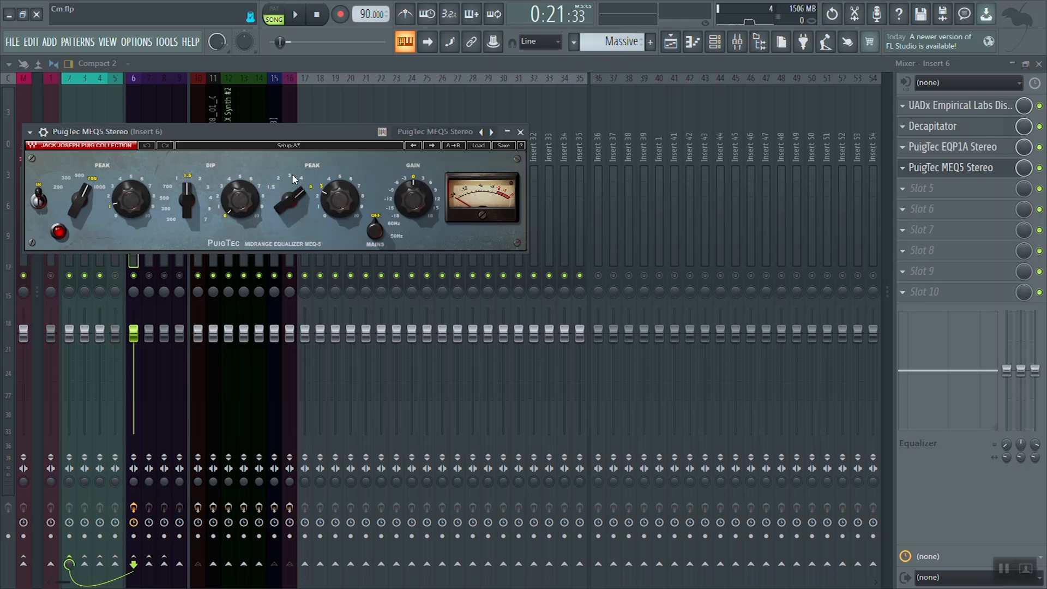
{"action": "left_click", "coordinate": [292, 175]}
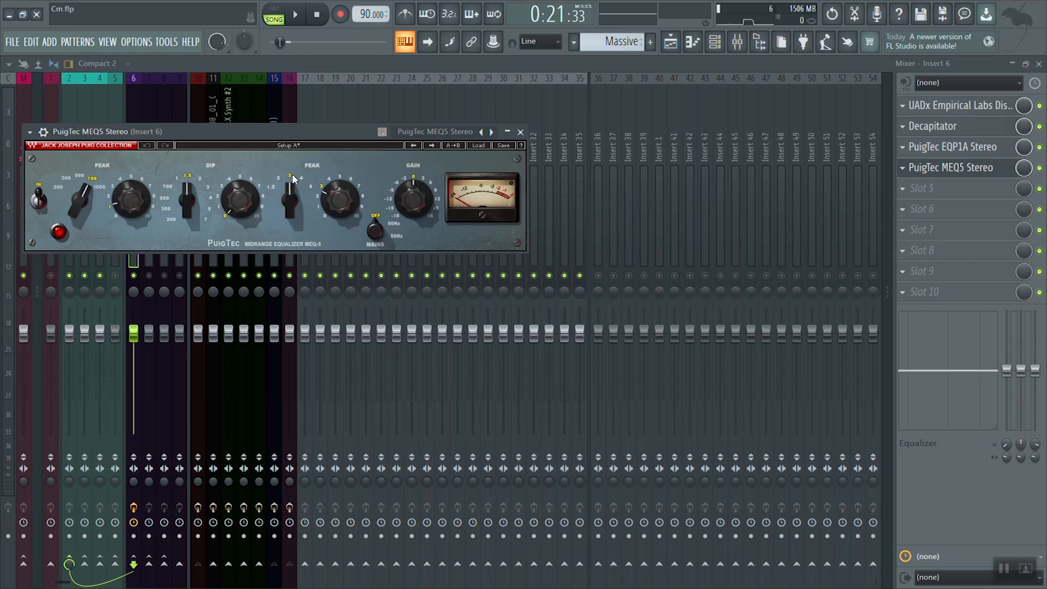
{"action": "mouse_move", "coordinate": [339, 199]}
{"action": "left_mouse_down"}
{"action": "mouse_move", "coordinate": [339, 180]}
{"action": "mouse_move", "coordinate": [339, 229]}
{"action": "left_mouse_up"}
{"action": "key", "text": "space"}
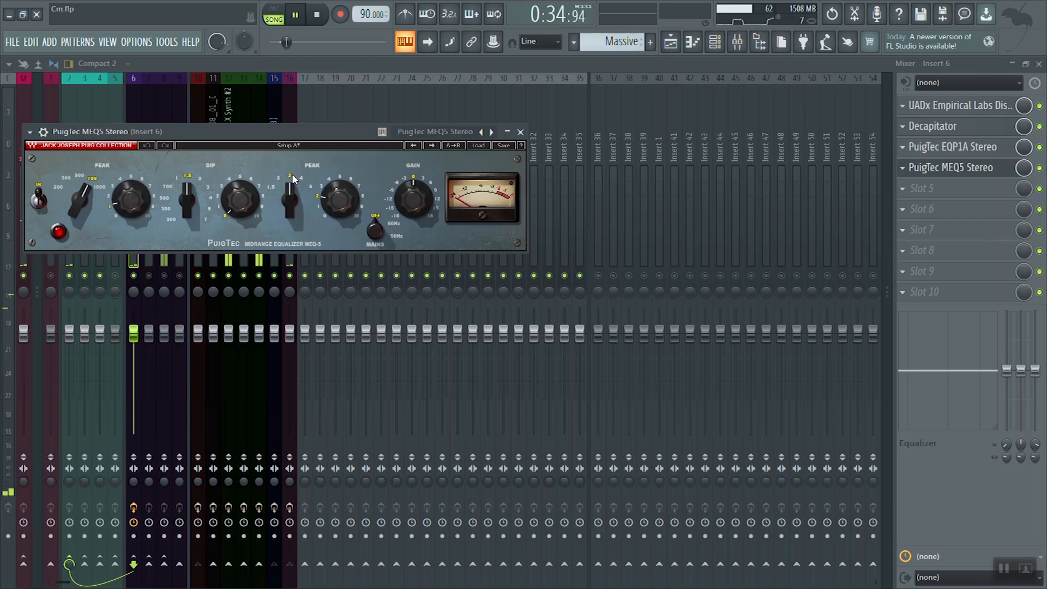
Step: Compare song playback with the MEQ5 switched out and in, leave it switched in, and close its window
{"action": "key", "text": "space"}
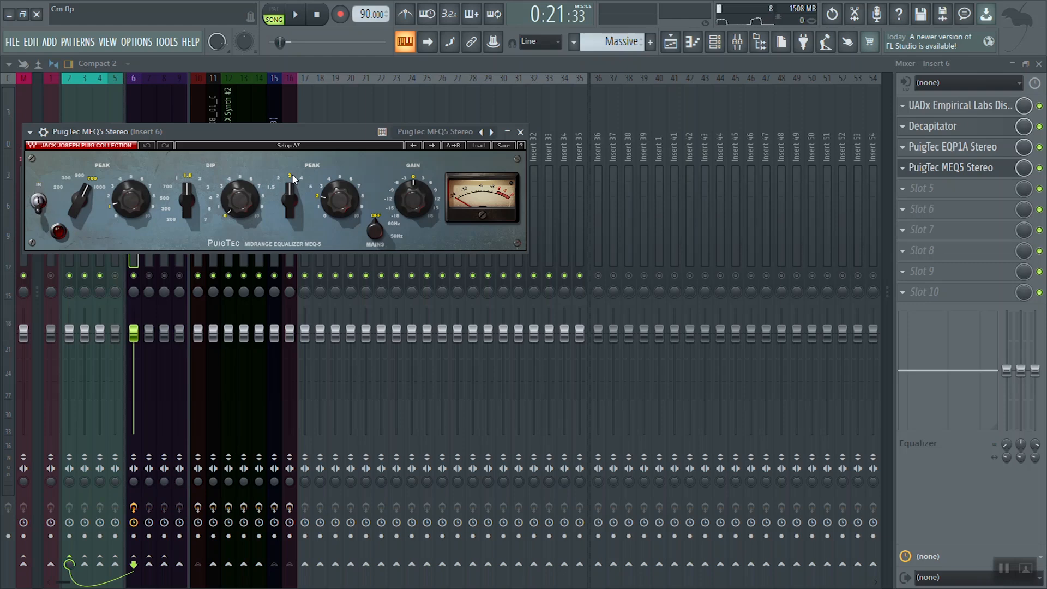
{"action": "key", "text": "space"}
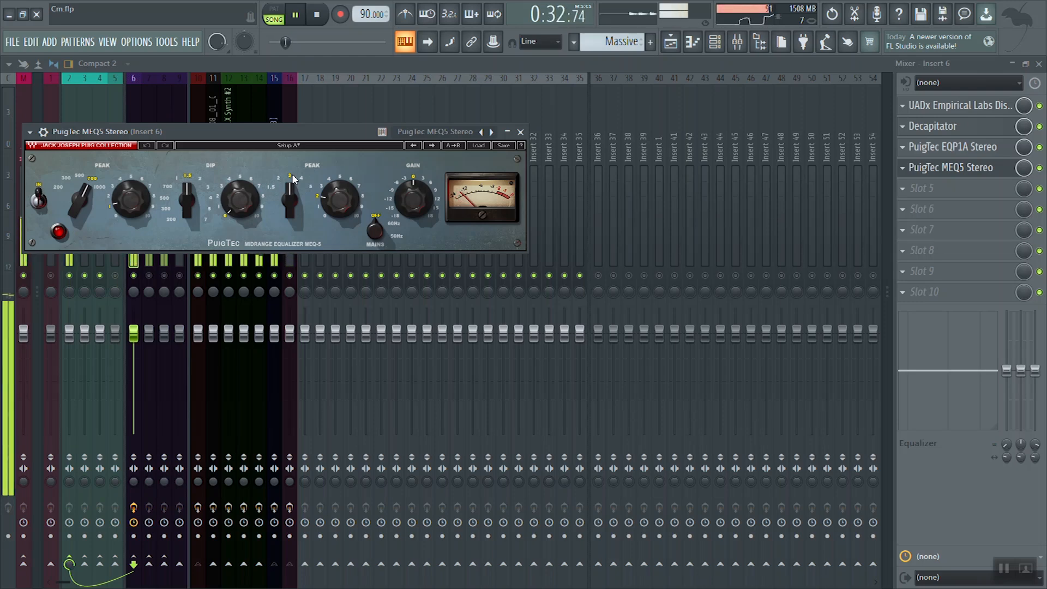
{"action": "key", "text": "space"}
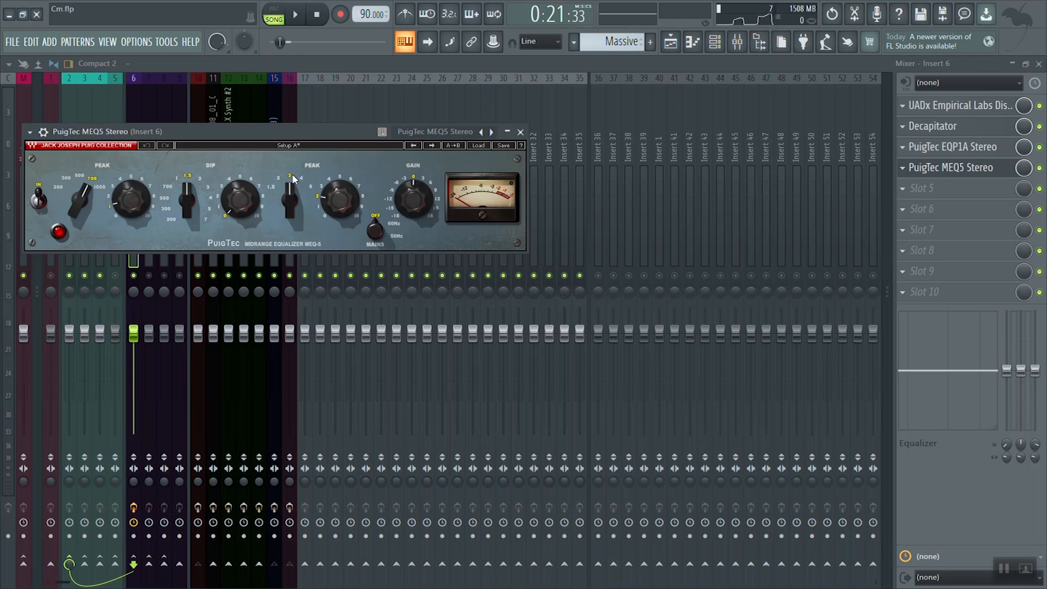
{"action": "left_click_drag", "start_coordinate": [335, 132], "coordinate": [526, 242]}
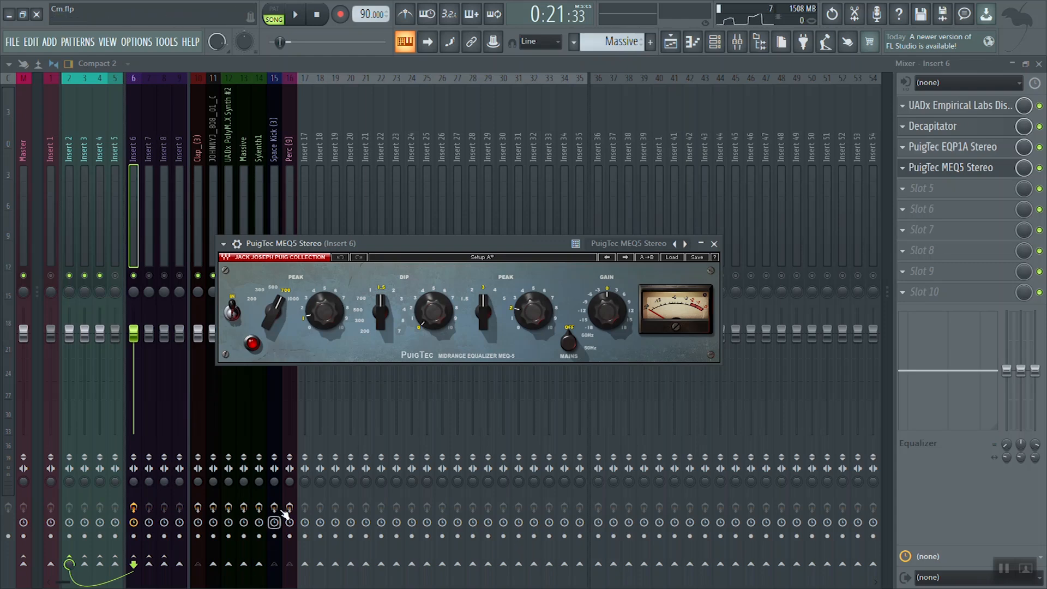
{"action": "left_click", "coordinate": [709, 242]}
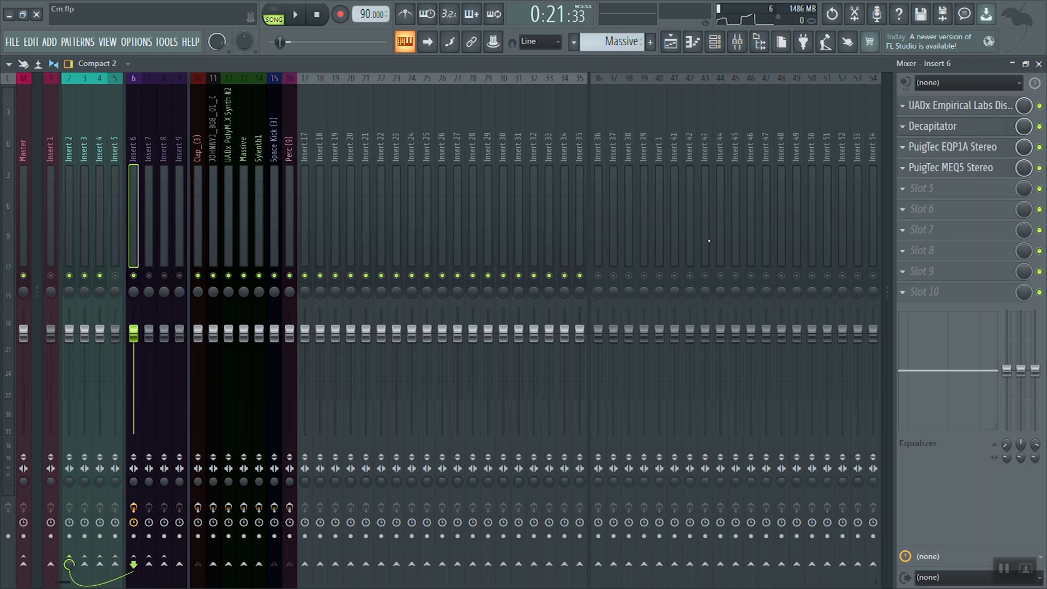
Step: Compare song playback with all Insert 6 effect slots bypassed and enabled, leave them enabled, and stop playback
{"action": "left_click", "coordinate": [133, 508]}
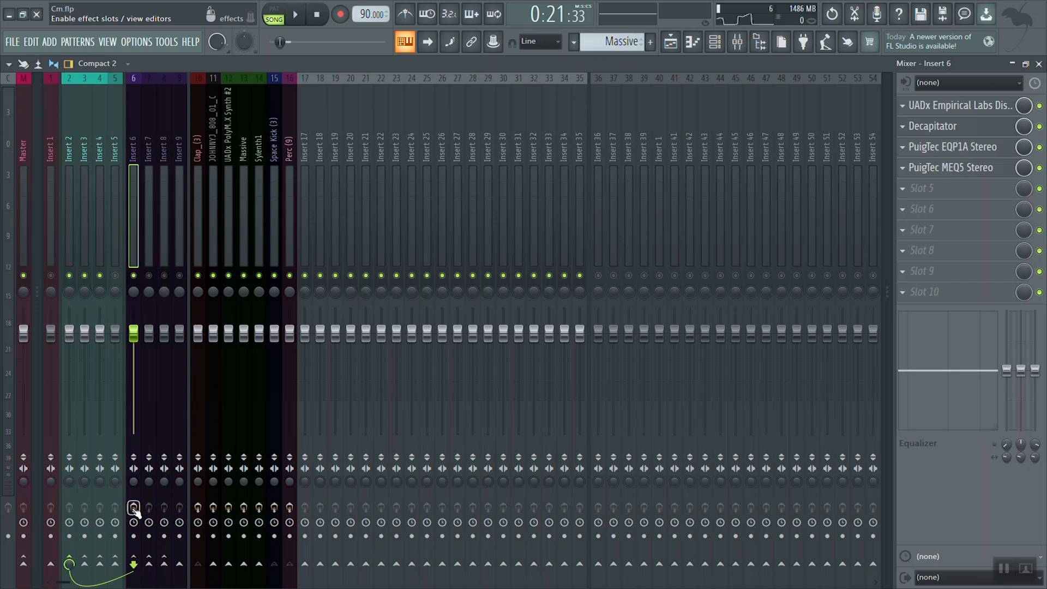
{"action": "key", "text": "space"}
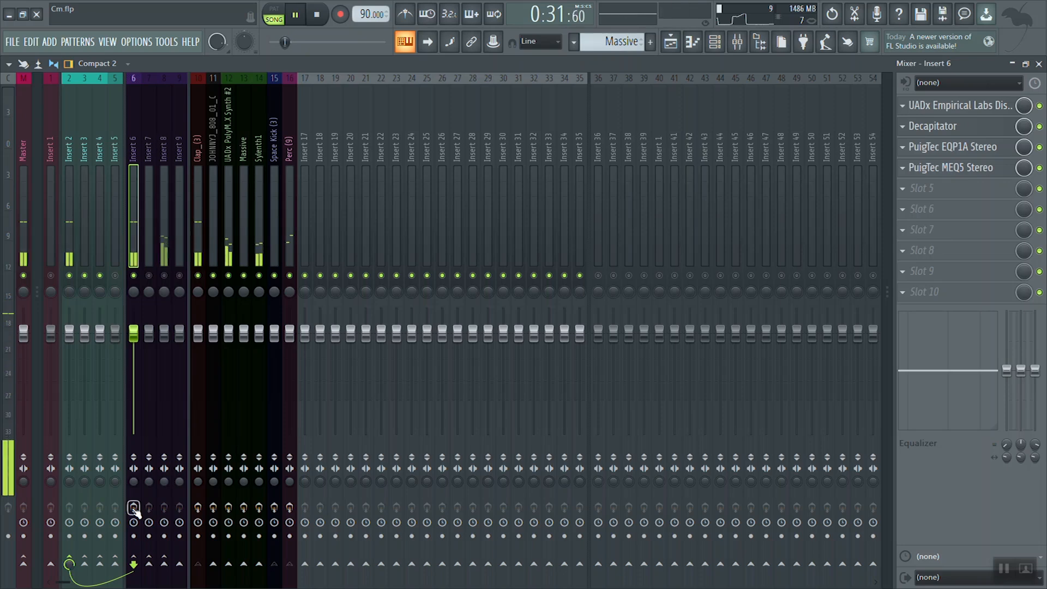
{"action": "key", "text": "space"}
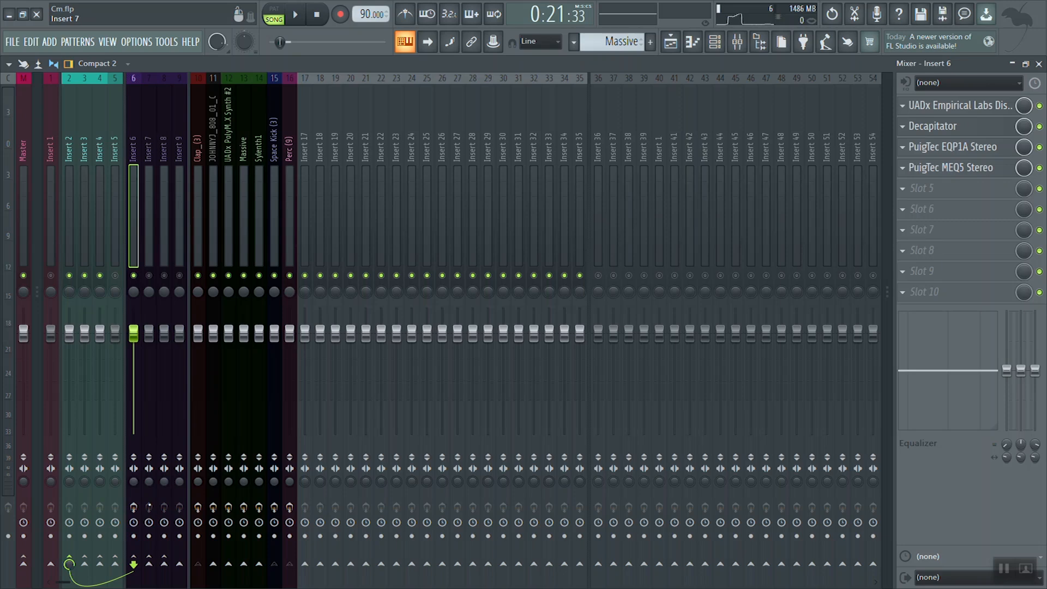
{"action": "left_click", "coordinate": [295, 14]}
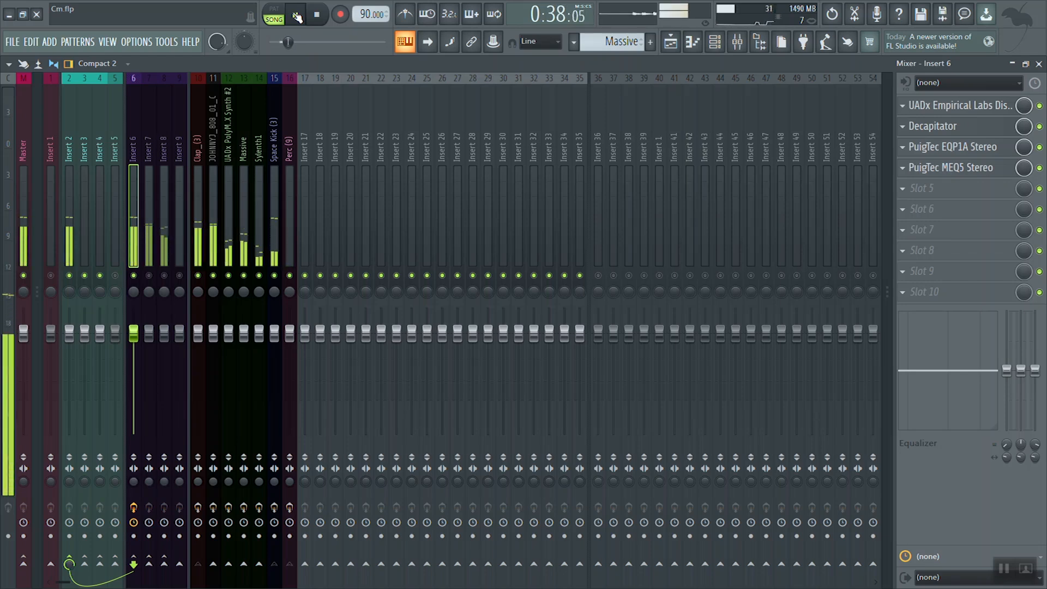
{"action": "left_click", "coordinate": [317, 15]}
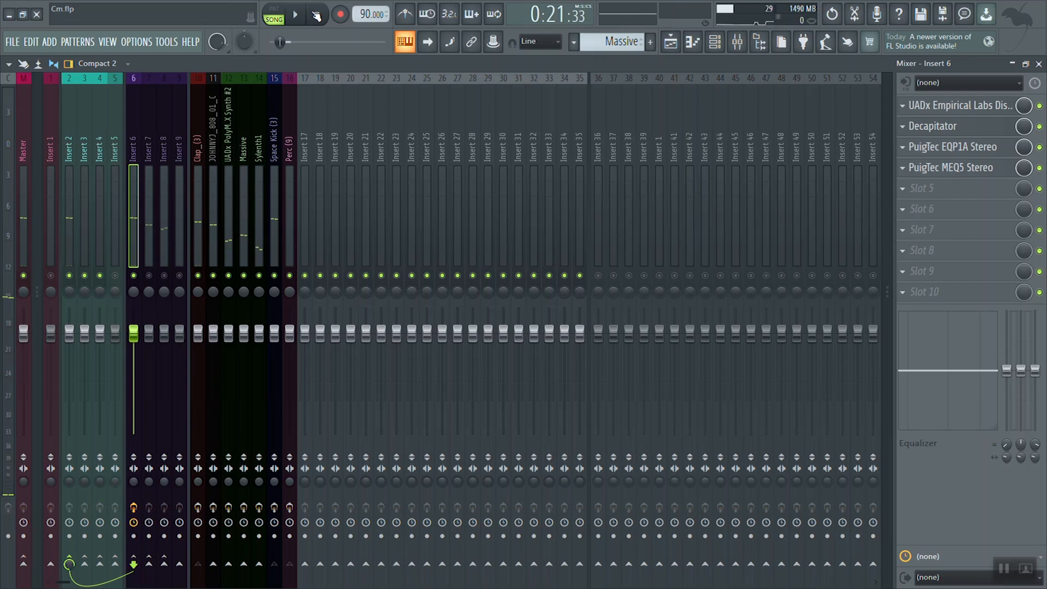